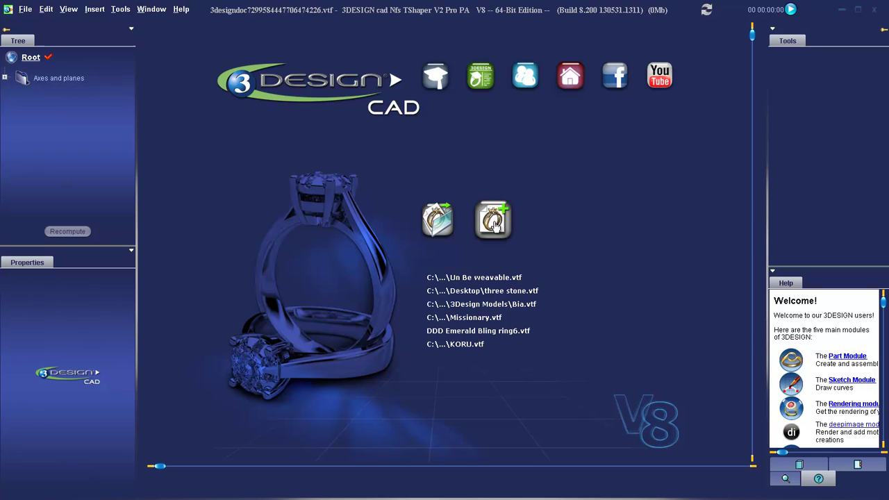
- Create a new part document and tilt the view to see the OXY and OXZ planes from above
left_click(495, 223)
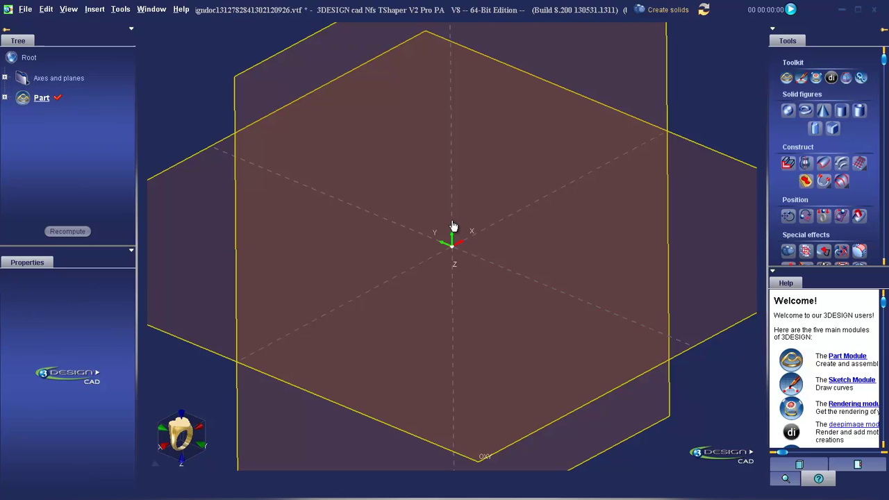
scroll(452, 226, "up", 2)
scroll(452, 227, "down", 3)
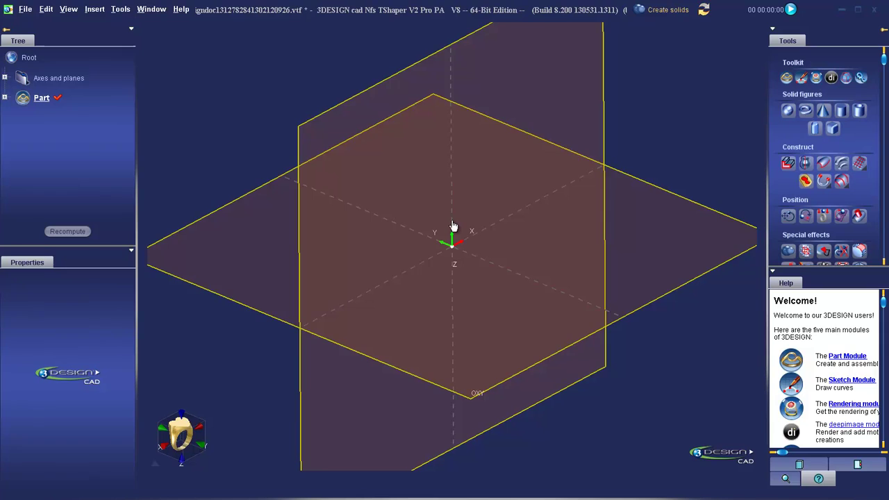
scroll(452, 226, "up", 3)
scroll(452, 227, "up", 1)
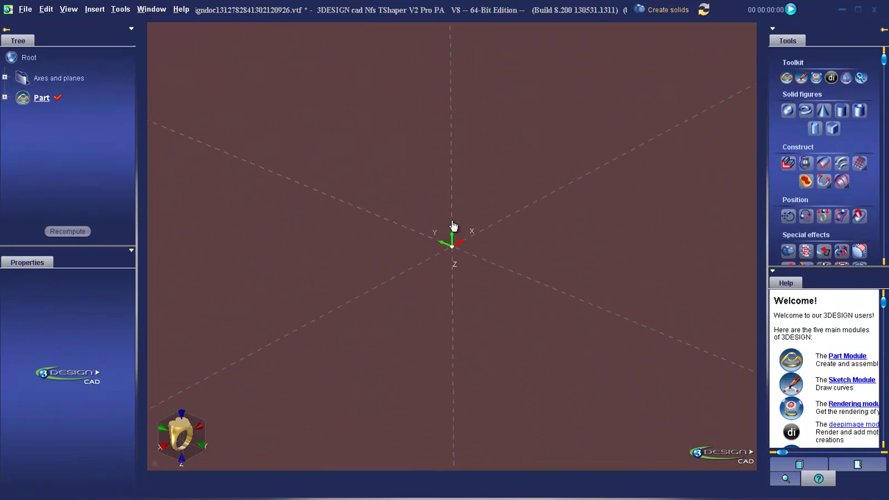
scroll(452, 227, "down", 4)
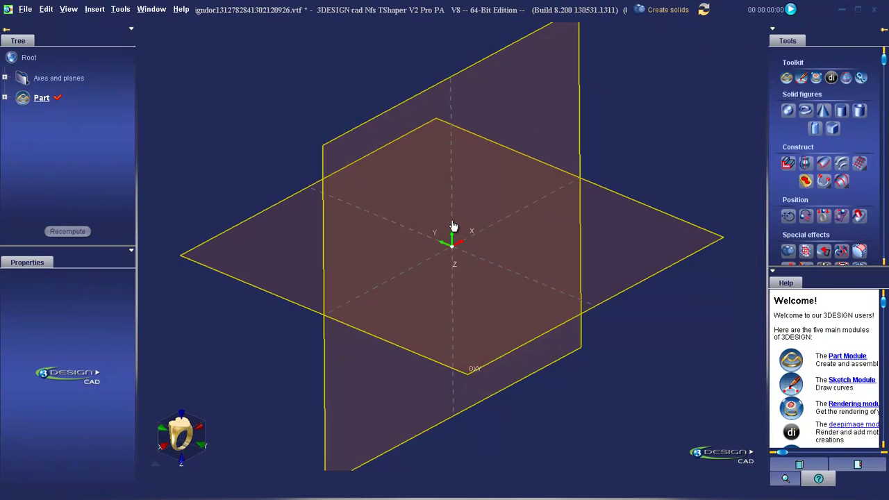
middle_click_drag(660, 234, 659, 192)
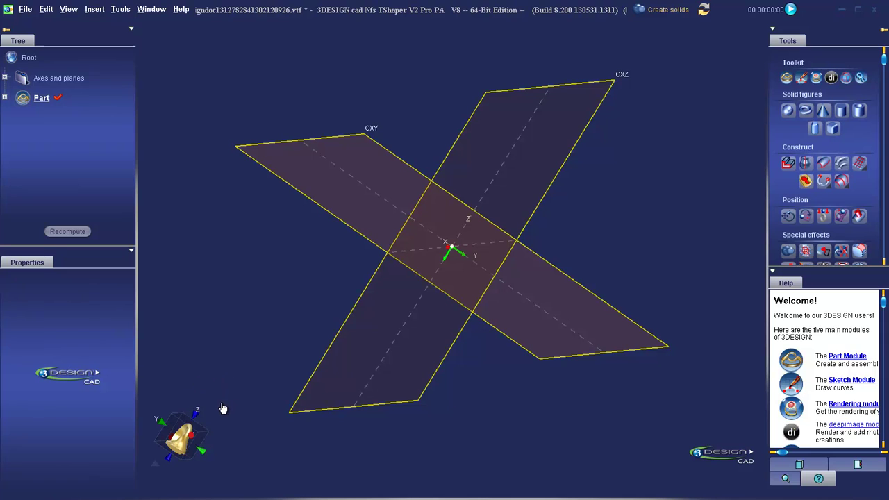
- Show the planes from the front, top and side, then return to an isometric view
left_click(195, 432)
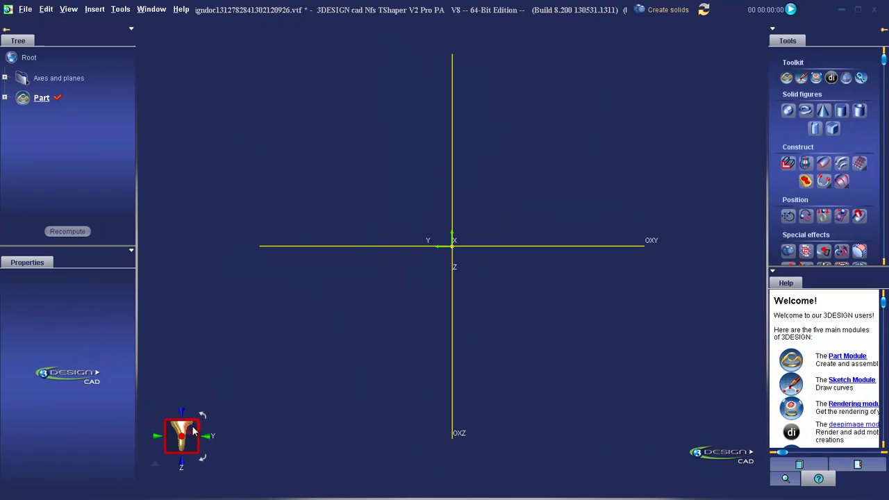
left_click(210, 442)
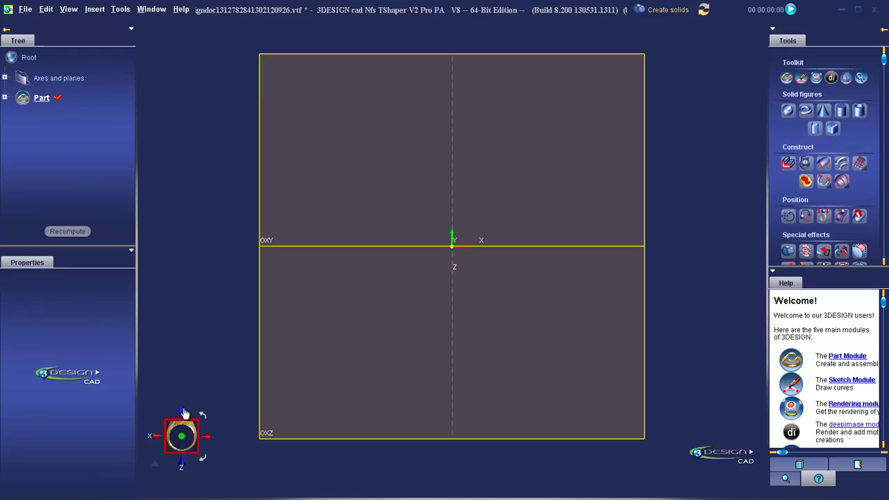
left_click(157, 438)
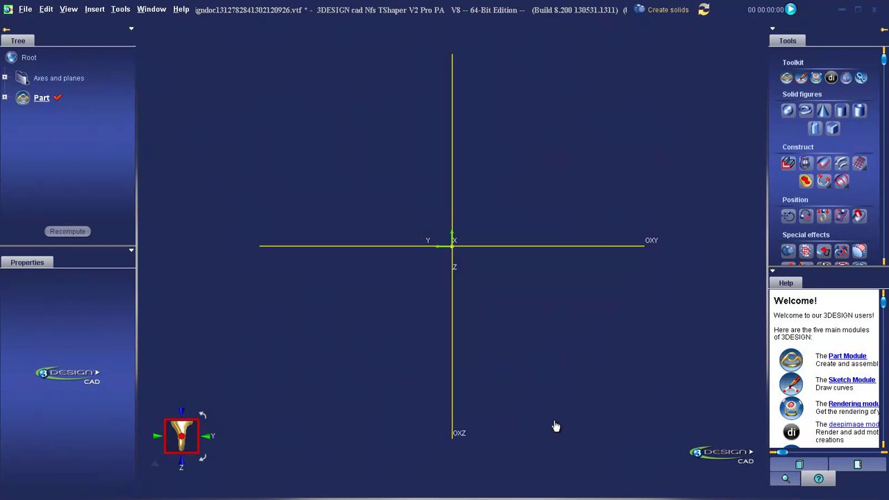
mouse_move(741, 455)
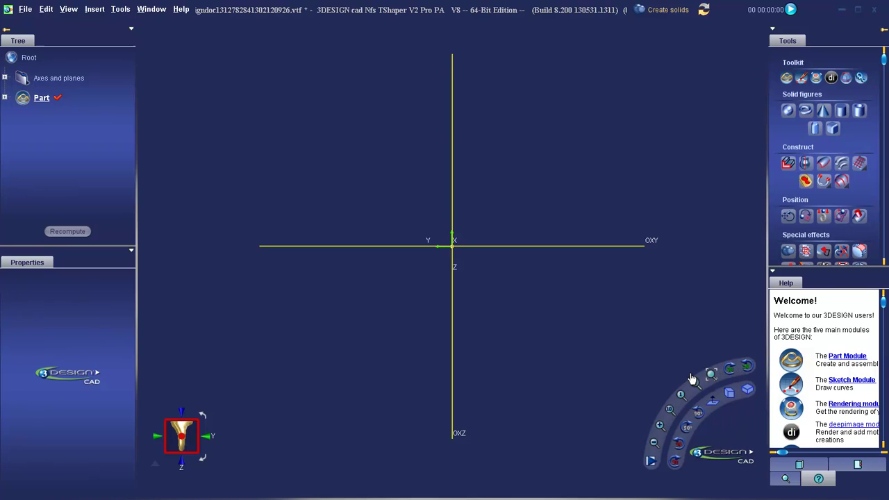
left_click(730, 395)
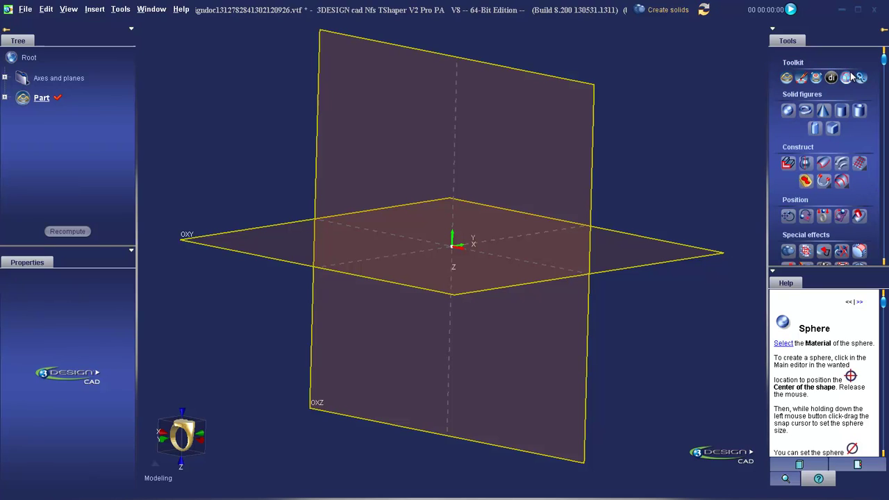
- Collapse and re-expand the Solid figures group, then start a new sphere
left_click(801, 96)
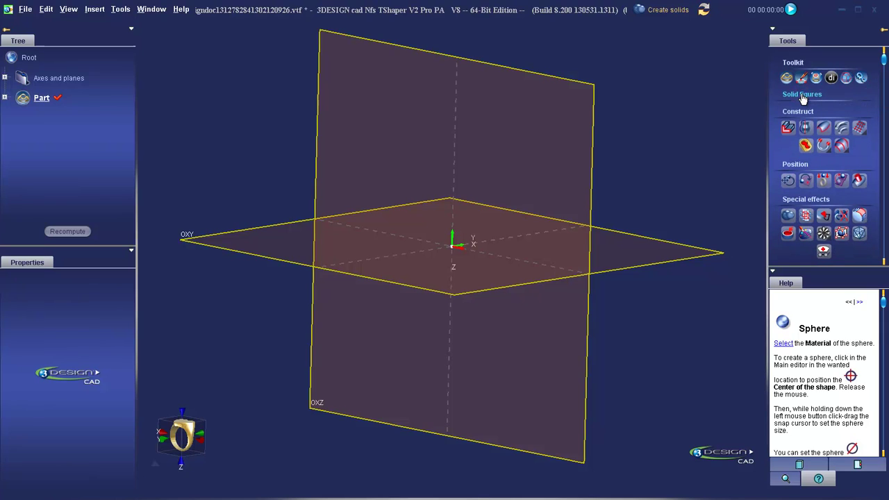
left_click(802, 96)
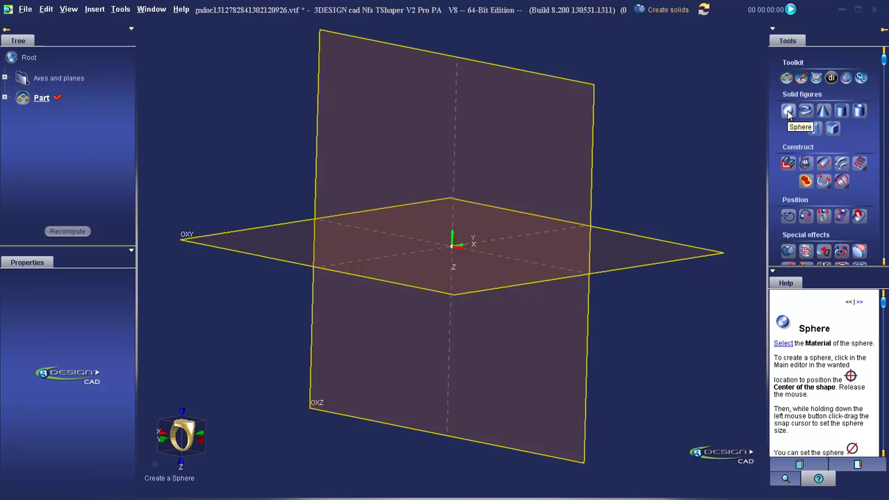
mouse_move(884, 305)
left_mouse_down()
mouse_move(885, 448)
mouse_move(884, 303)
left_mouse_up()
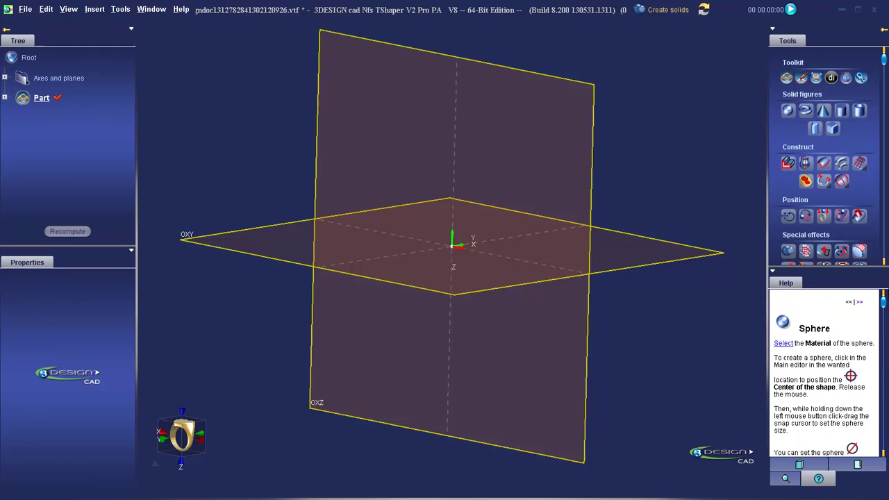
left_click(789, 112)
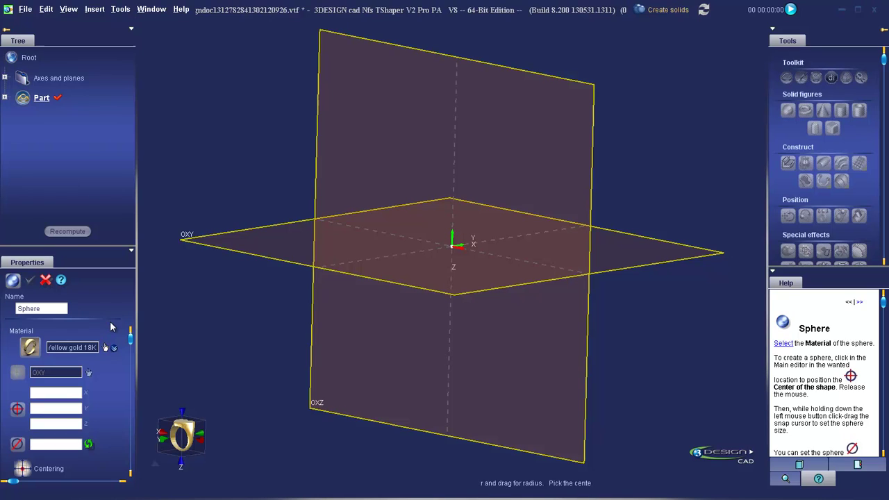
- Rename the sphere from 'Sphere' to 'ball' and bring up the material library
left_click(52, 308)
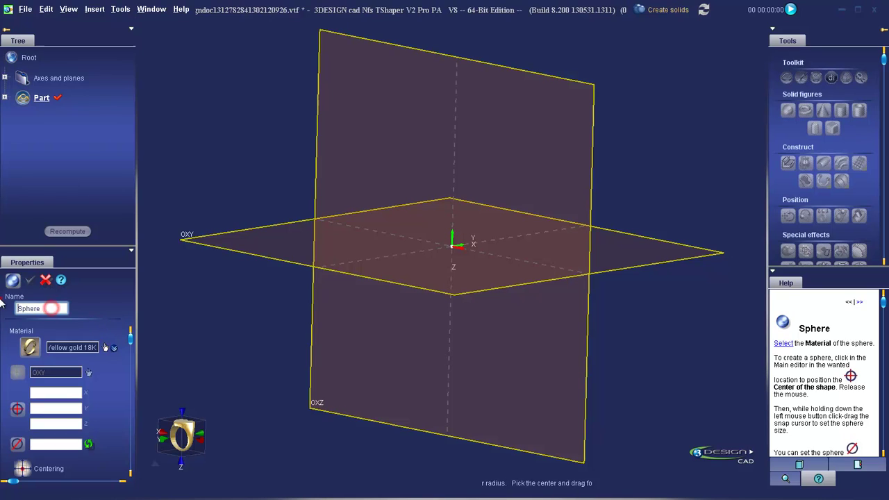
left_click_drag(46, 310, 2, 312)
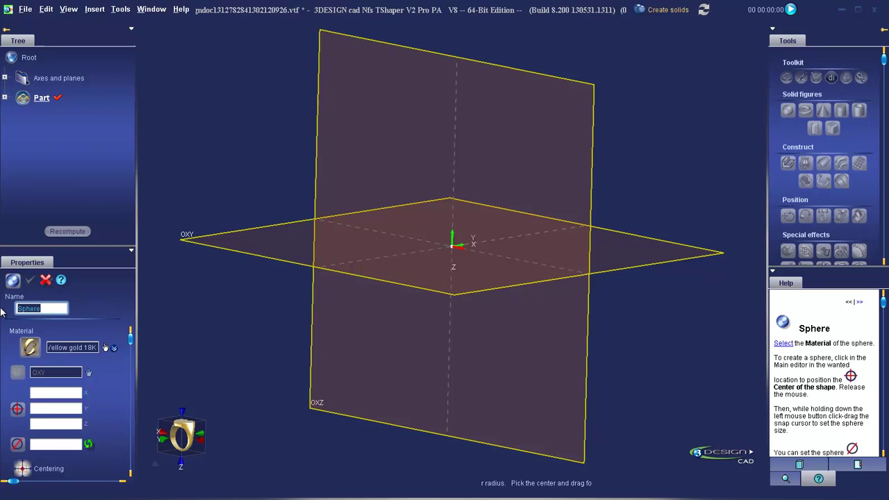
type("ball")
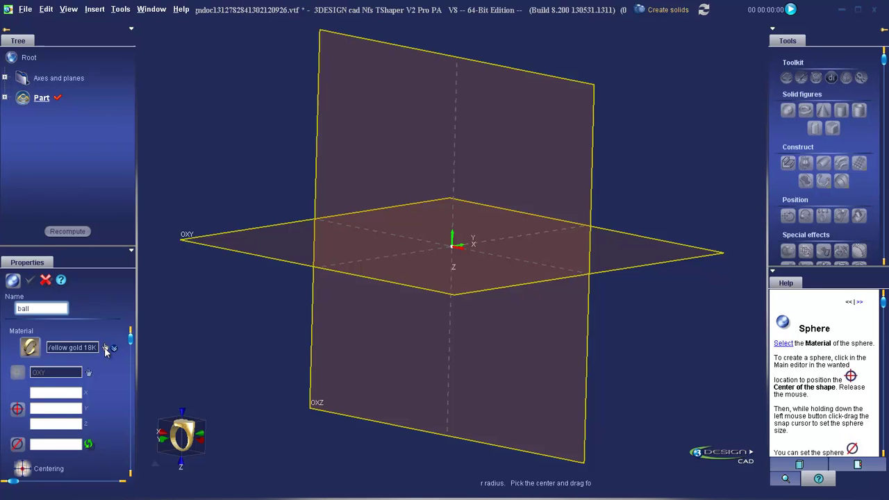
left_click(105, 348)
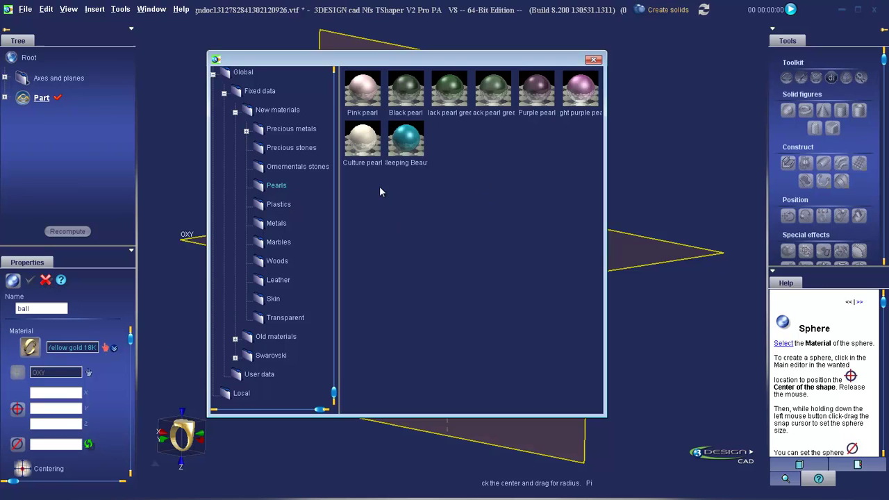
- Apply Yellow gold 18K from Precious metals > Gold 18K to the ball
left_click(262, 132)
left_click(246, 131)
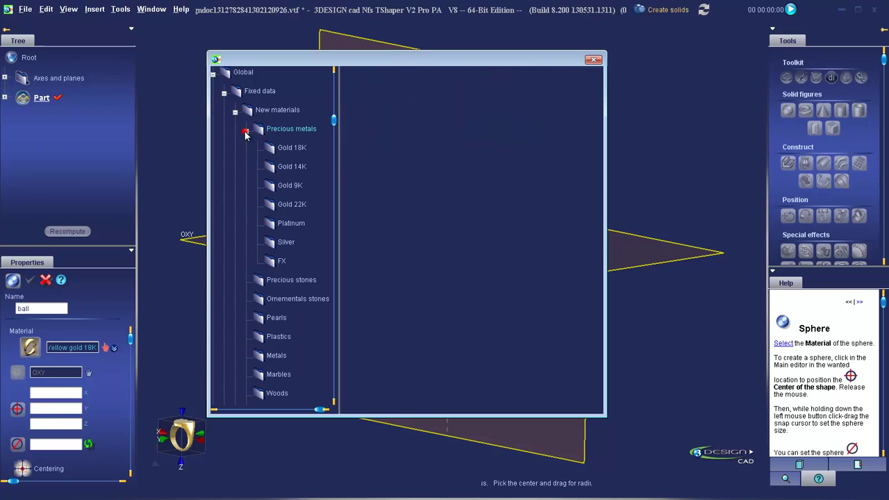
left_click(283, 148)
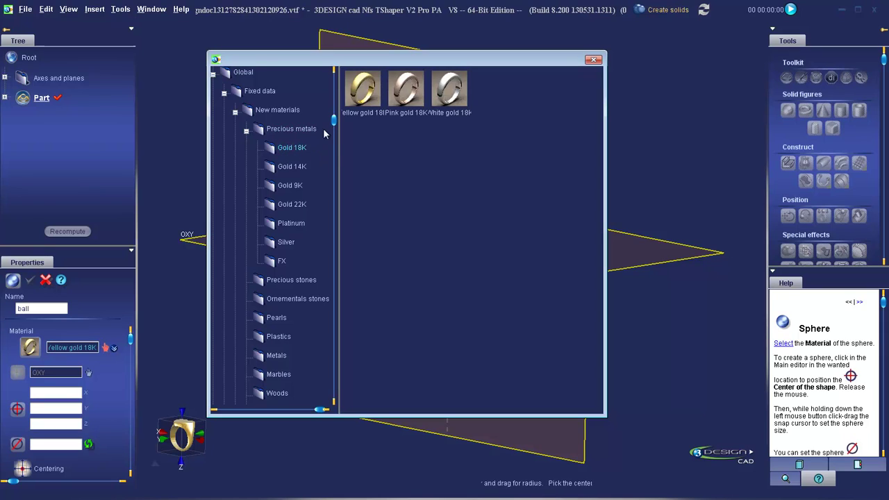
double_click(362, 92)
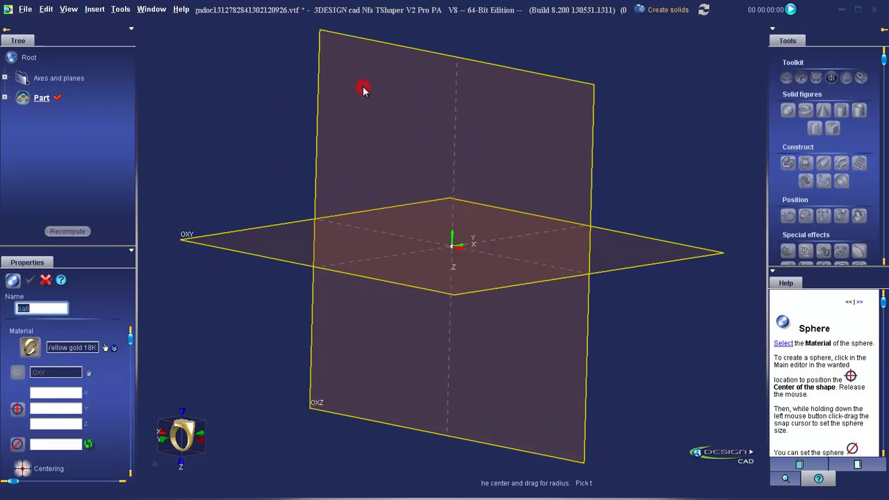
- Centre the sphere at the origin and give it a 6 mm size
left_click(21, 470)
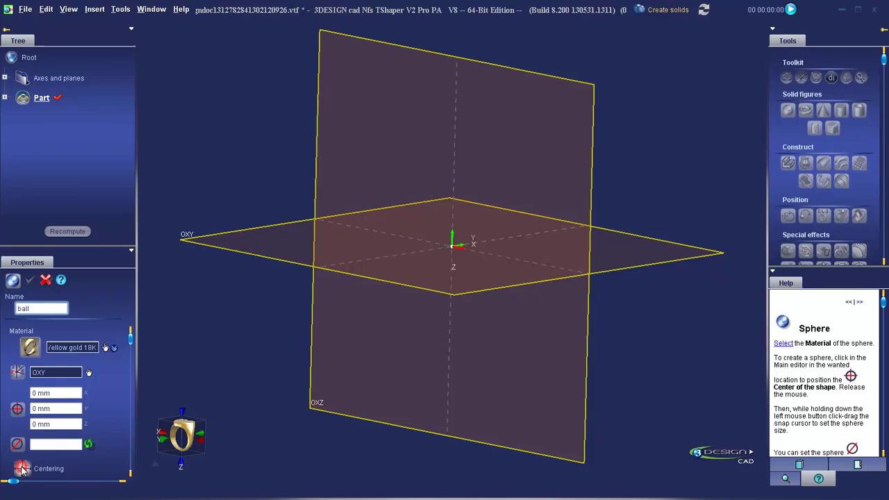
left_click(89, 445)
left_click(90, 445)
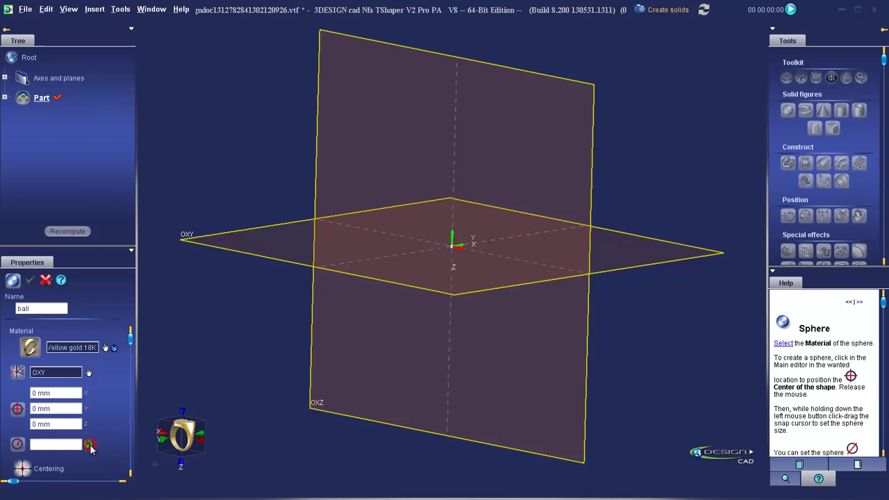
left_click(74, 444)
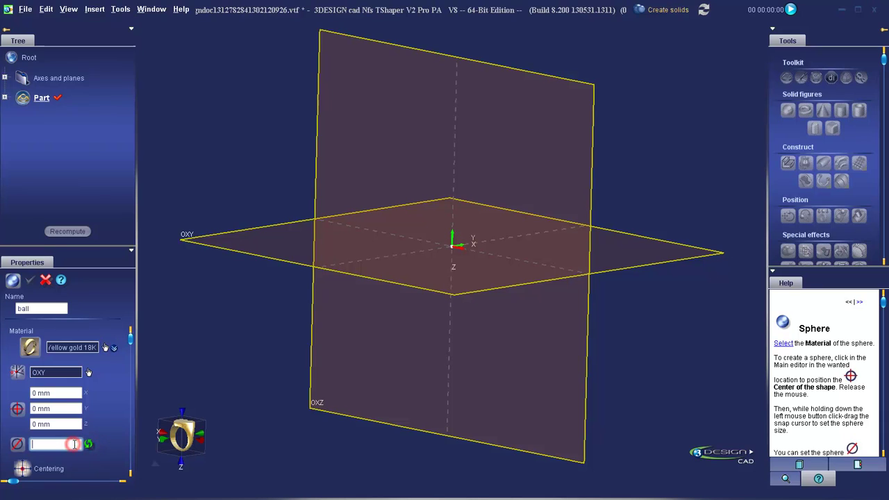
type("6")
key("Return")
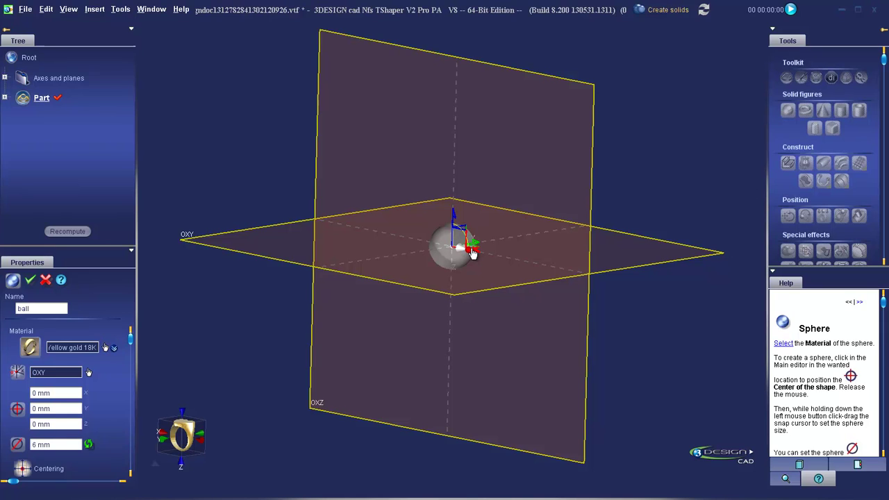
scroll(472, 254, "up", 5)
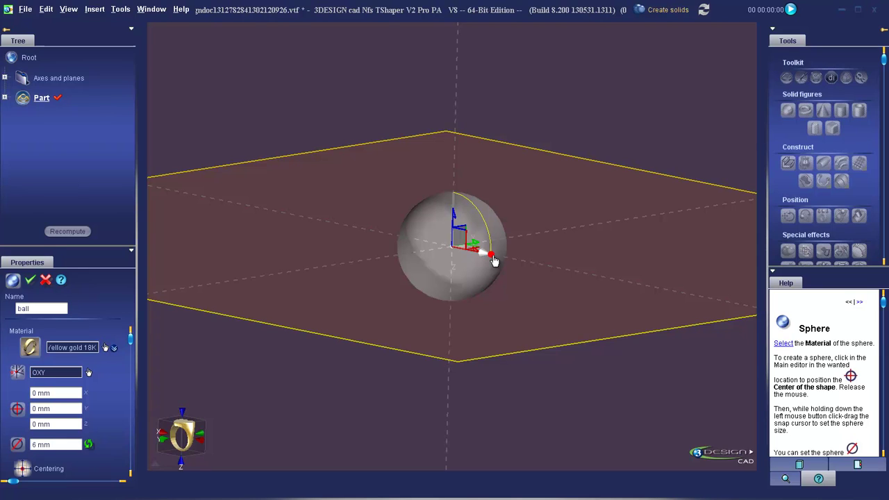
left_click_drag(492, 259, 519, 270)
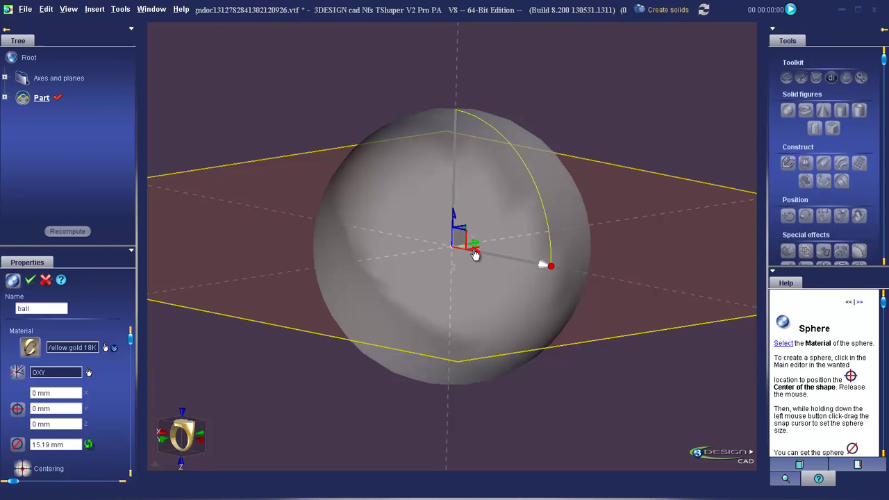
left_click_drag(473, 248, 378, 177)
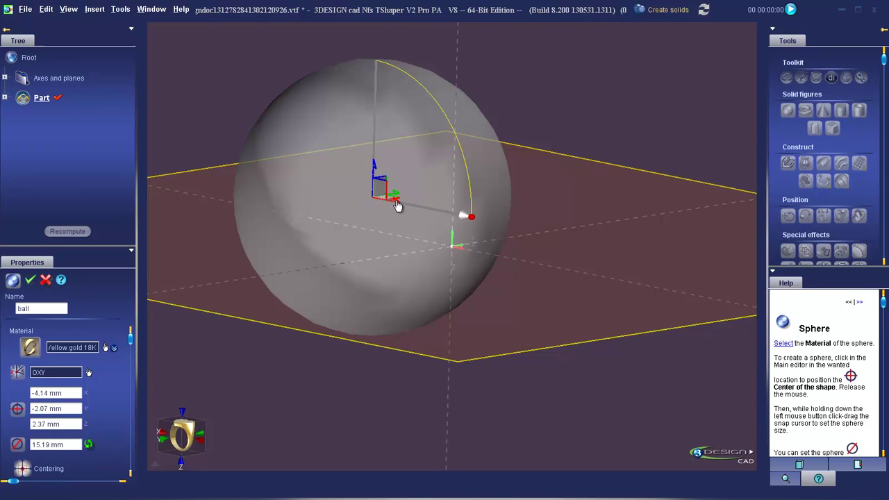
left_click_drag(397, 206, 509, 216)
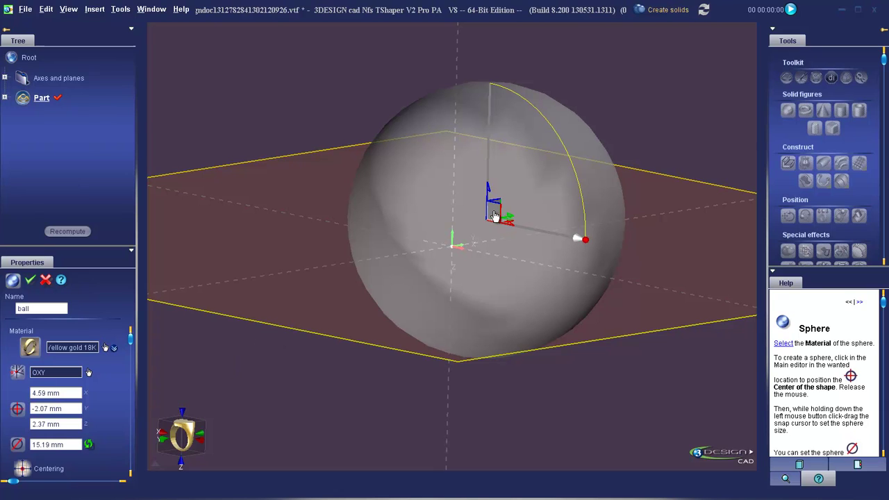
left_click_drag(494, 216, 448, 177)
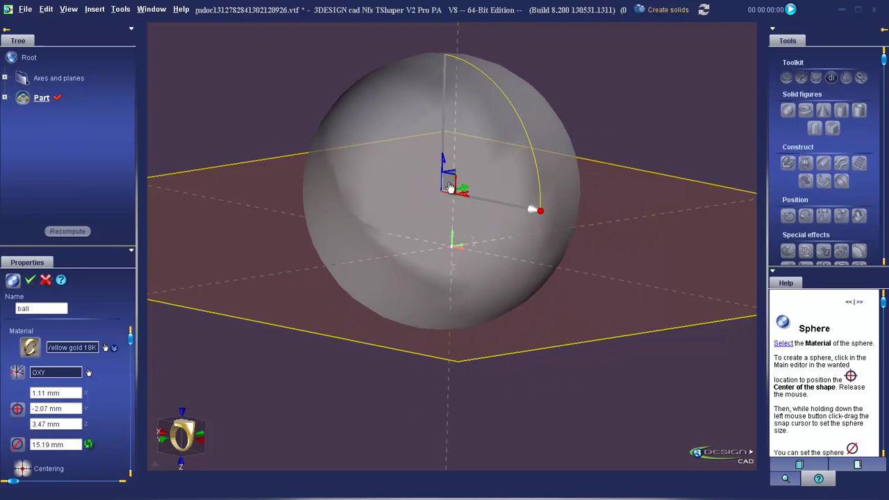
left_click(22, 470)
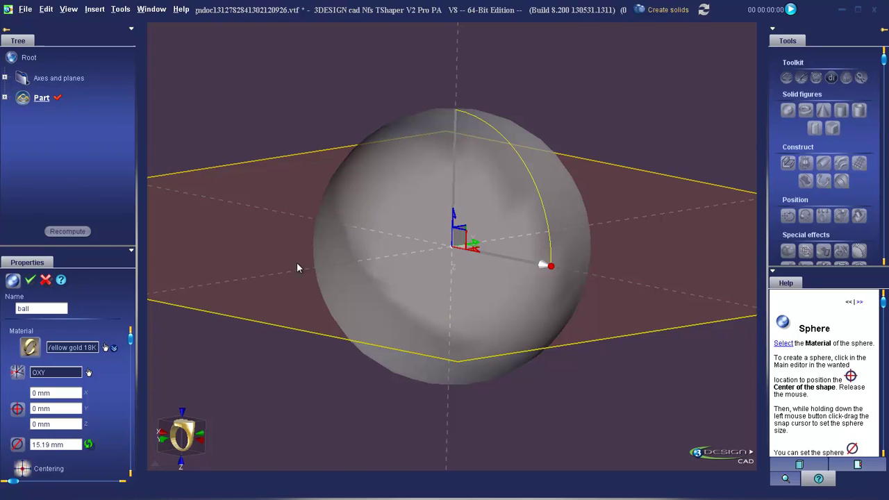
triple_click(73, 445)
type("6")
key("Return")
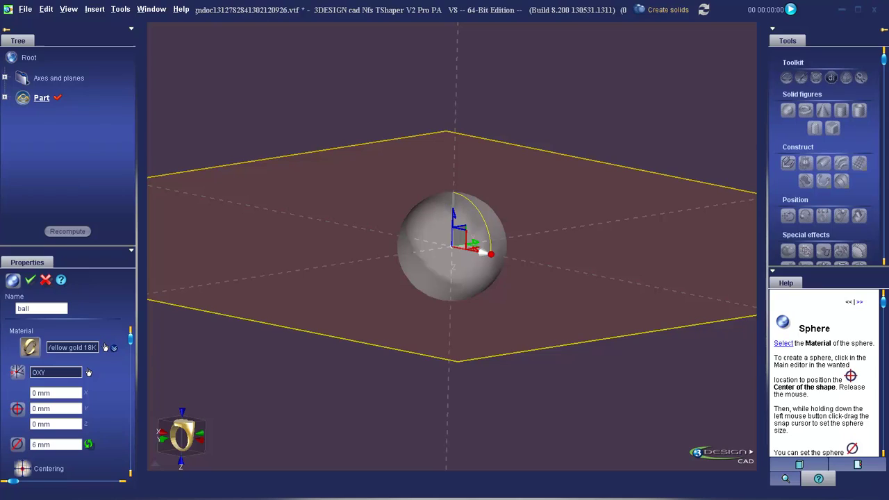
- Validate the 6 mm gold ball so it appears under Stack in the part tree
left_click(30, 281)
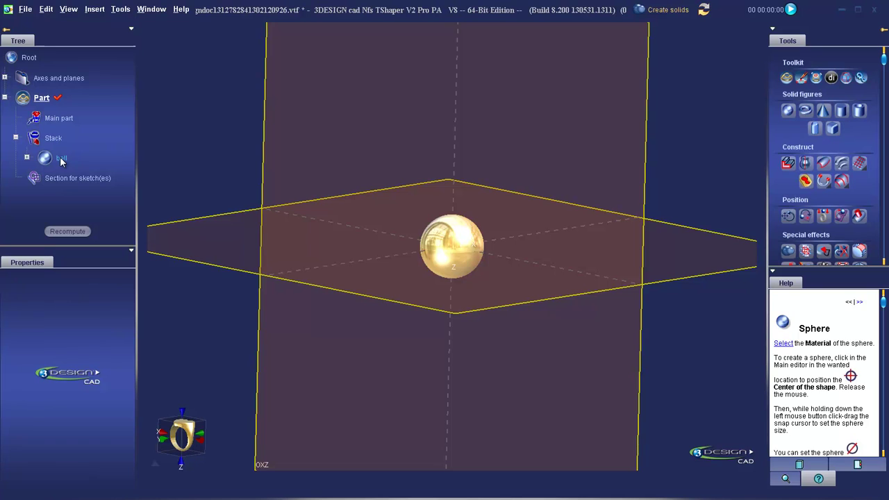
- Edit the ball to move its centre to X = 15 mm
double_click(60, 160)
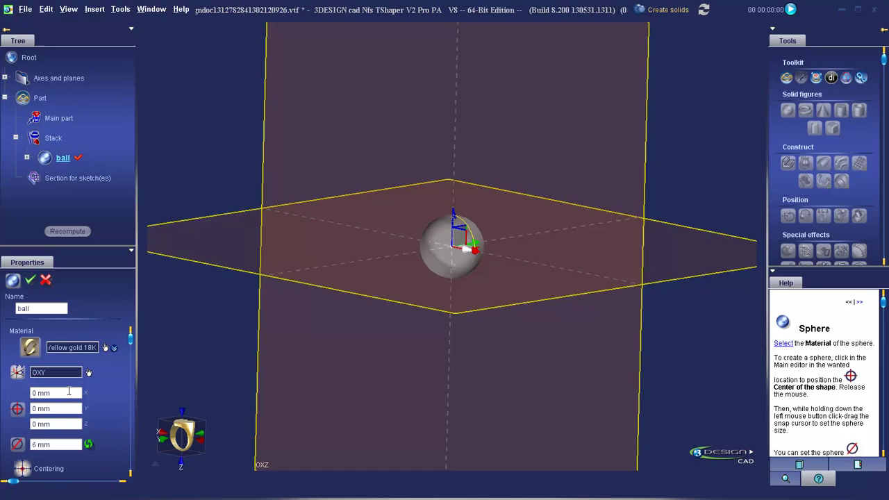
left_click(68, 393)
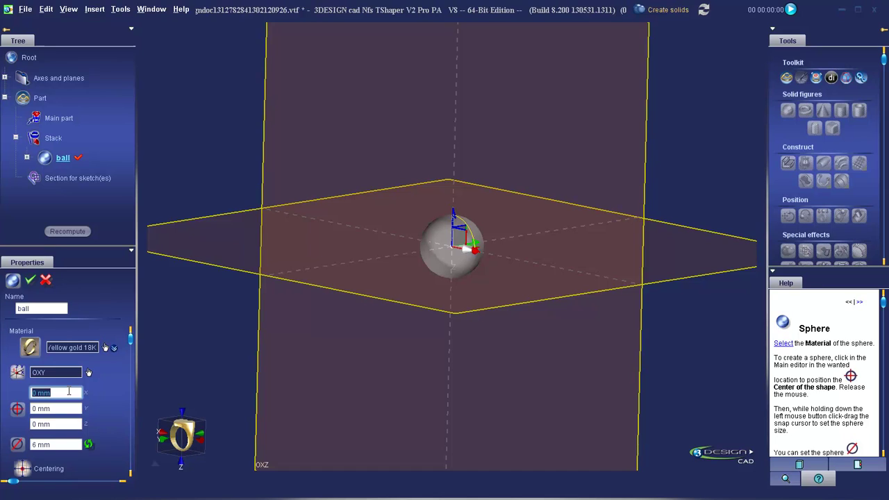
type("15")
left_click(30, 279)
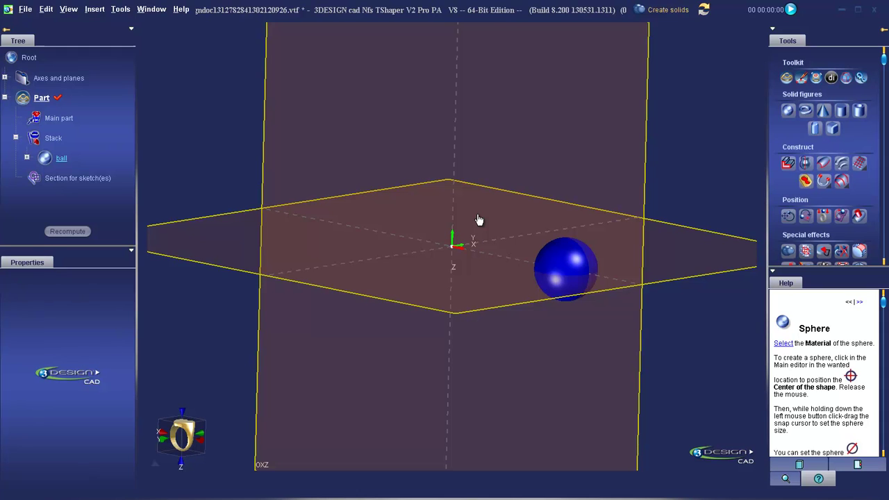
scroll(478, 220, "up", 2)
scroll(478, 219, "up", 3)
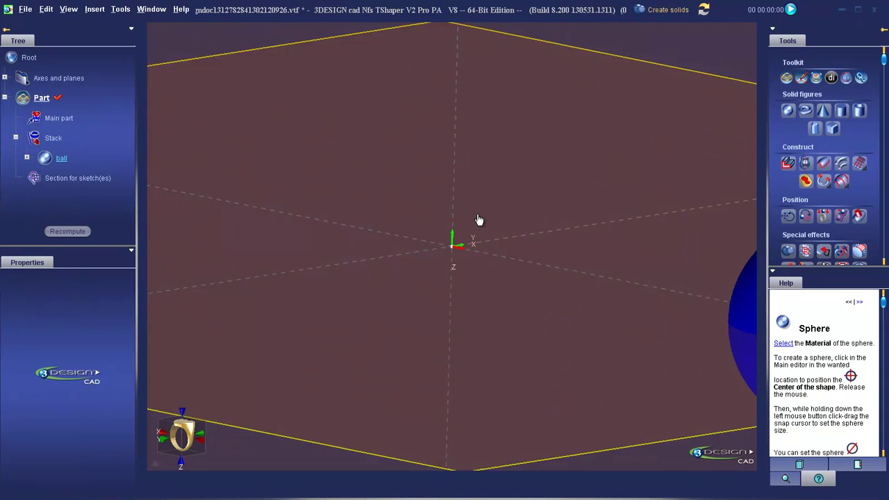
scroll(479, 220, "down", 5)
- Zoom onto the ball with Zoom on so the sphere fills the viewport centre
scroll(478, 220, "up", 4)
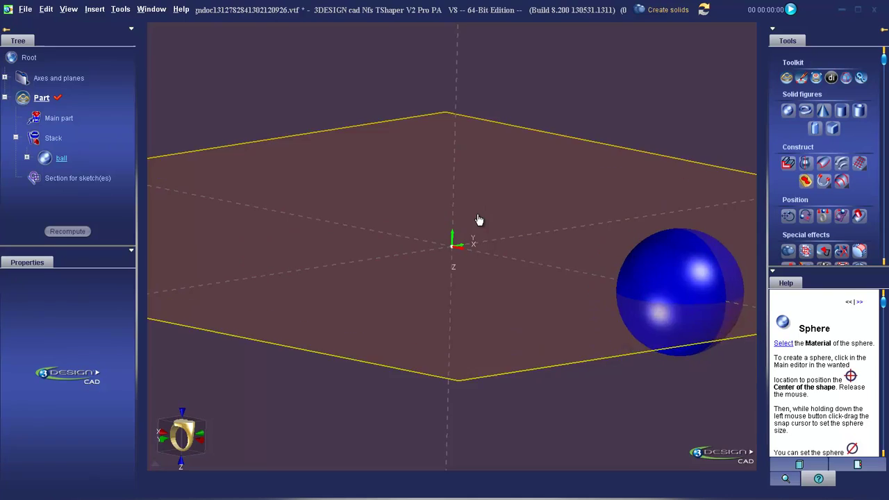
scroll(479, 219, "down", 3)
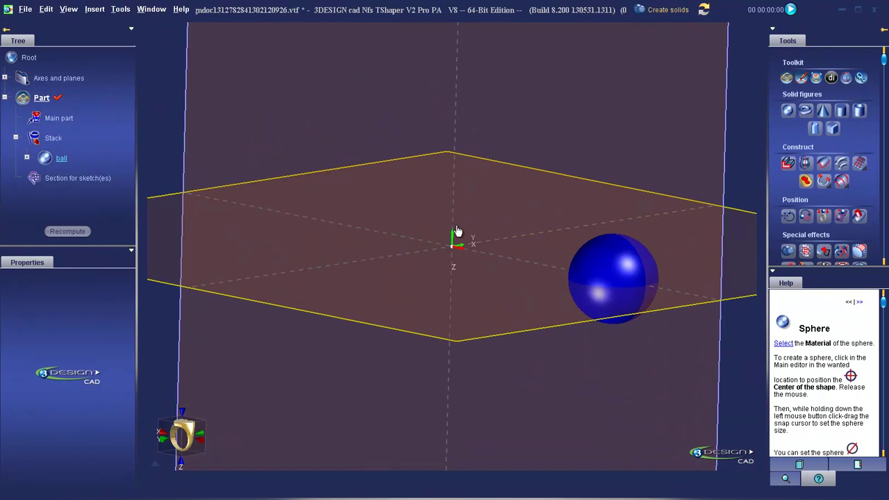
right_click(604, 265)
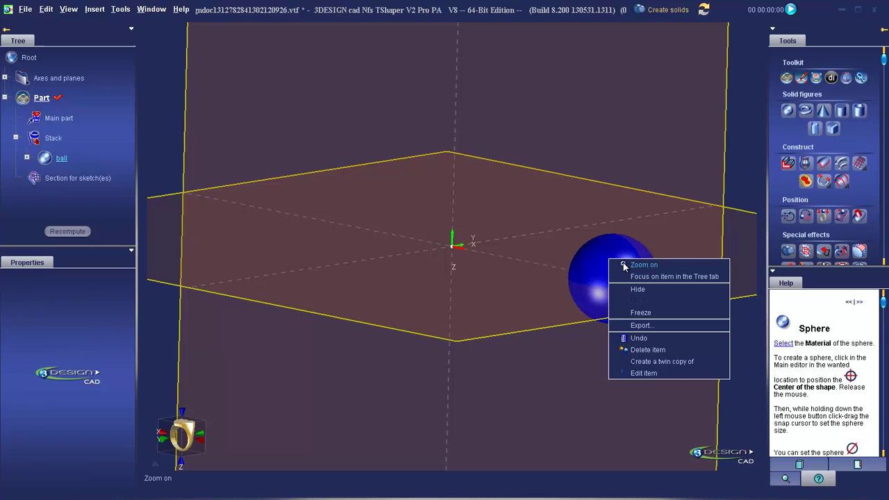
left_click(643, 264)
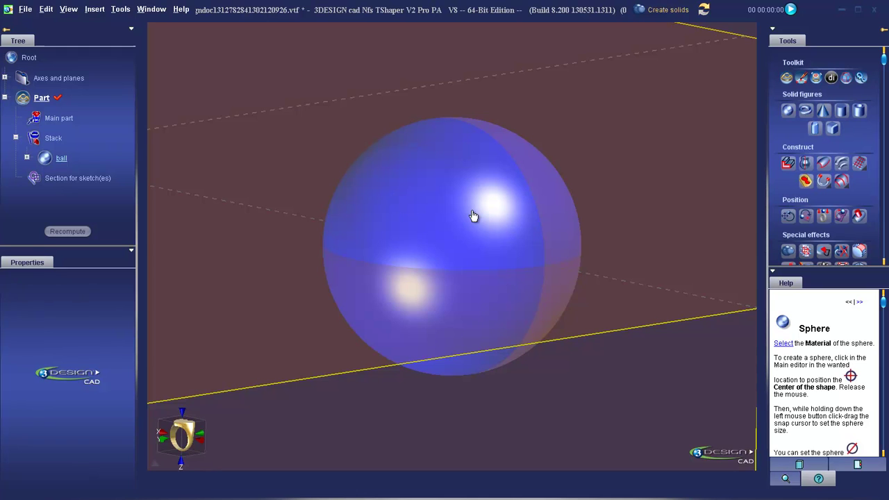
scroll(472, 216, "up", 3)
scroll(472, 216, "down", 4)
scroll(473, 216, "down", 2)
scroll(472, 216, "up", 4)
- Hide the ball in the viewport, then show it again from its Tree entry
right_click(473, 212)
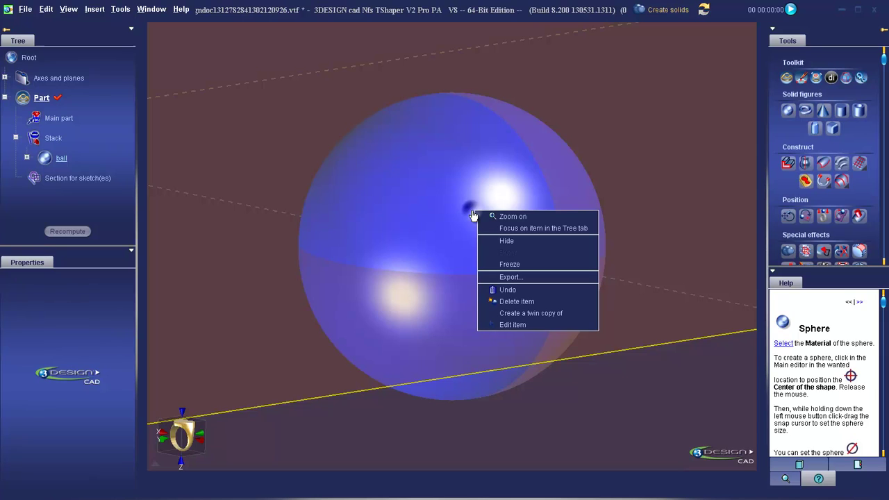
left_click(502, 242)
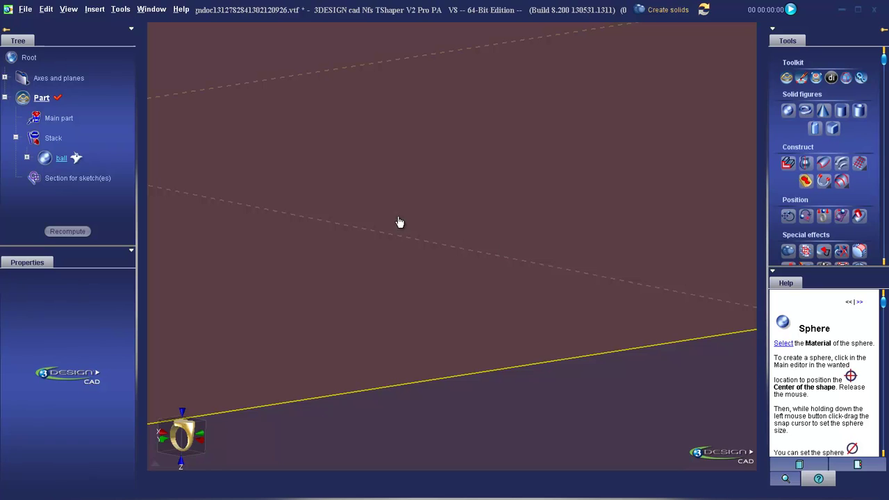
left_click(60, 158)
right_click(61, 160)
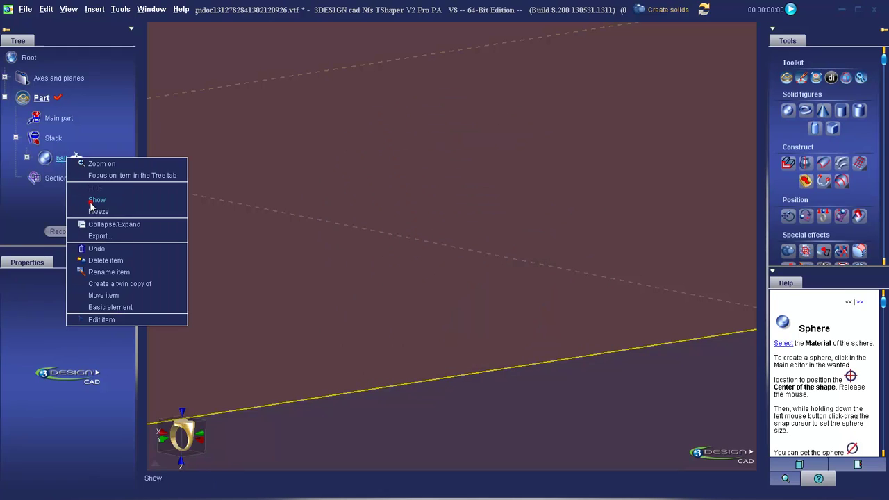
left_click(91, 201)
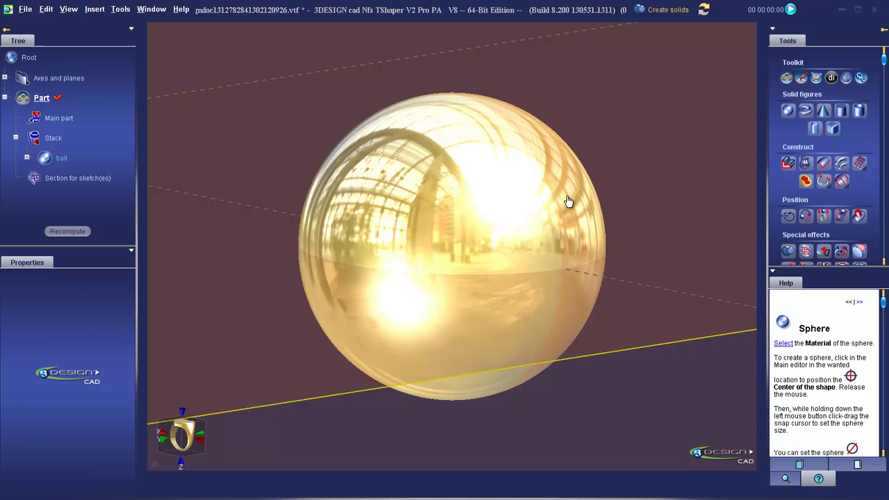
right_click(477, 199)
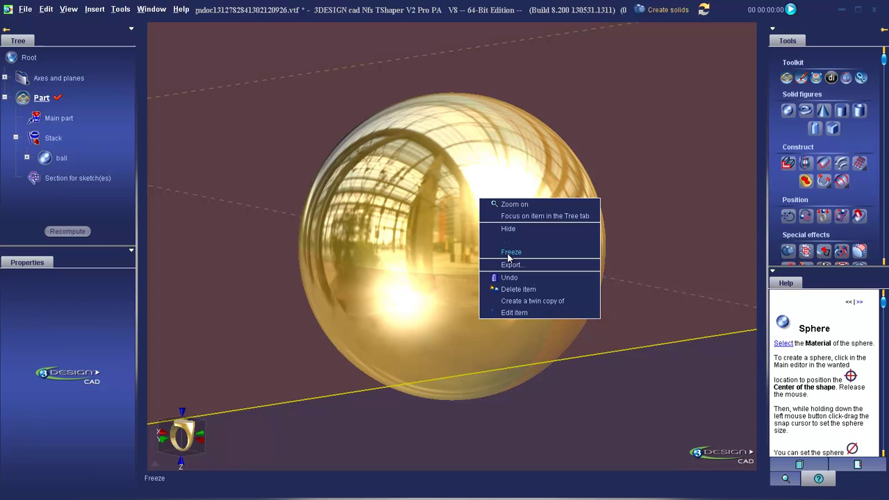
left_click(509, 255)
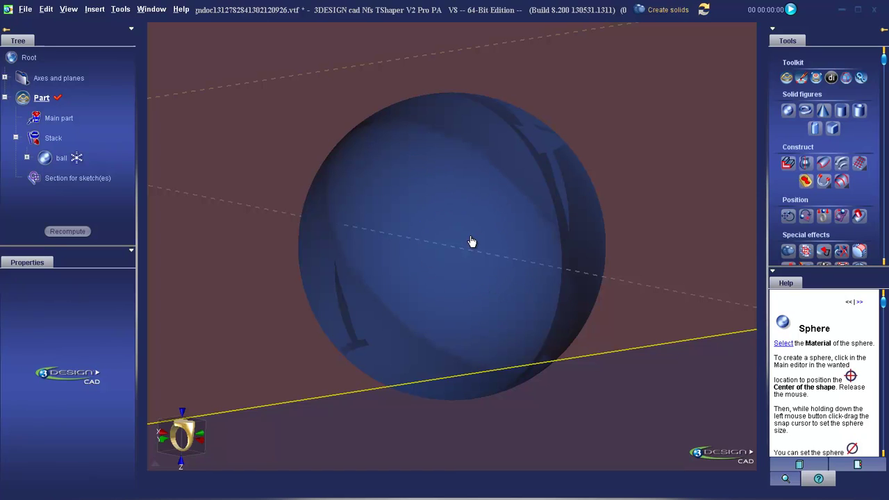
right_click(61, 160)
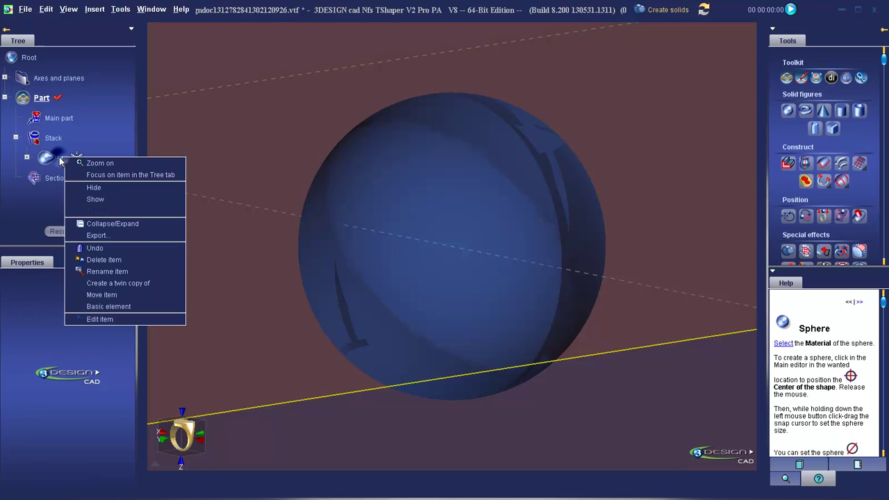
left_click(94, 199)
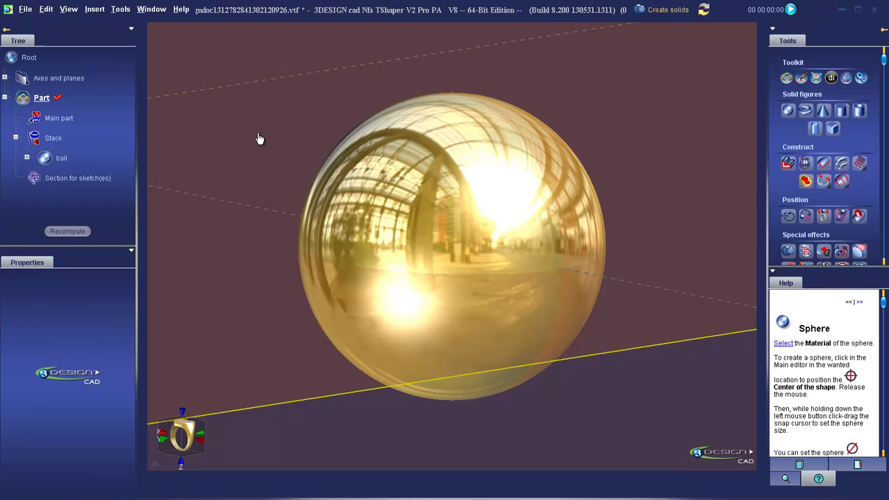
- Recentre the view several times around the gold ball with middle-clicks
middle_click(252, 133)
middle_click(330, 383)
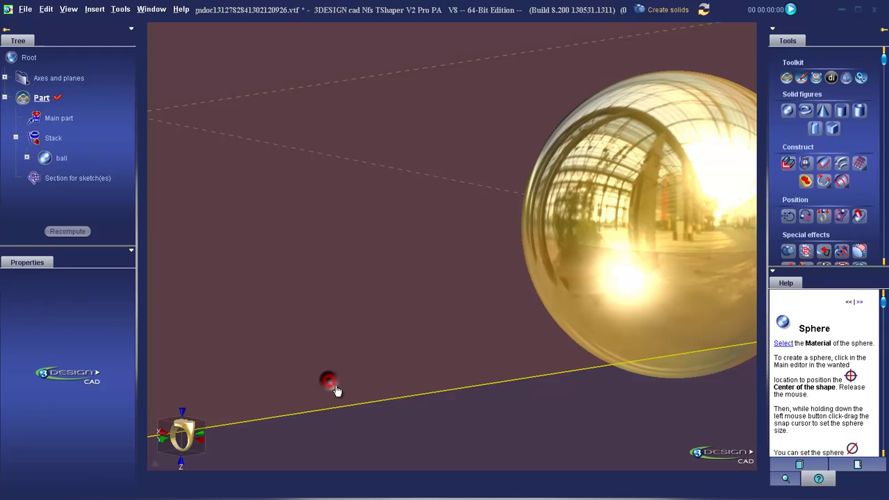
middle_click(637, 416)
middle_click(683, 120)
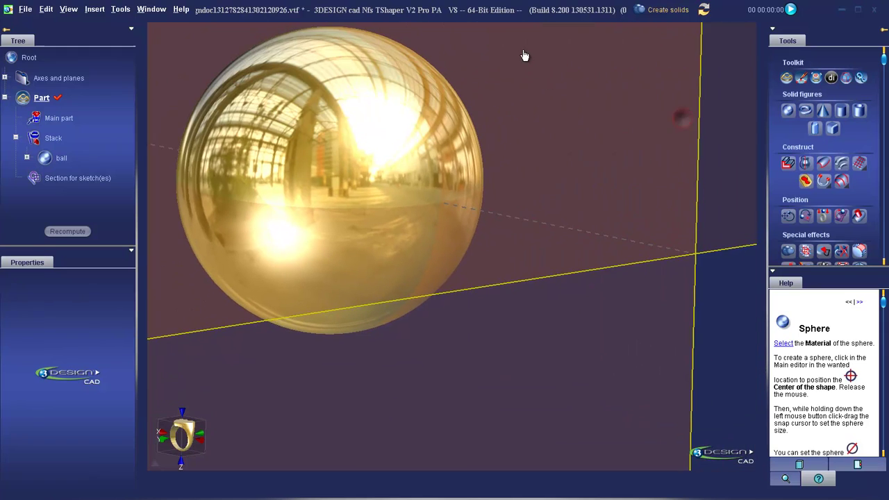
middle_click(523, 51)
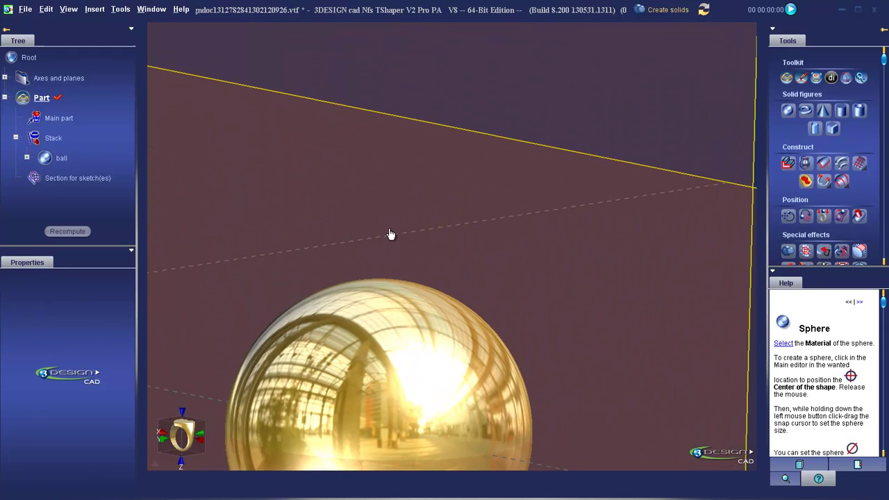
middle_click(380, 239)
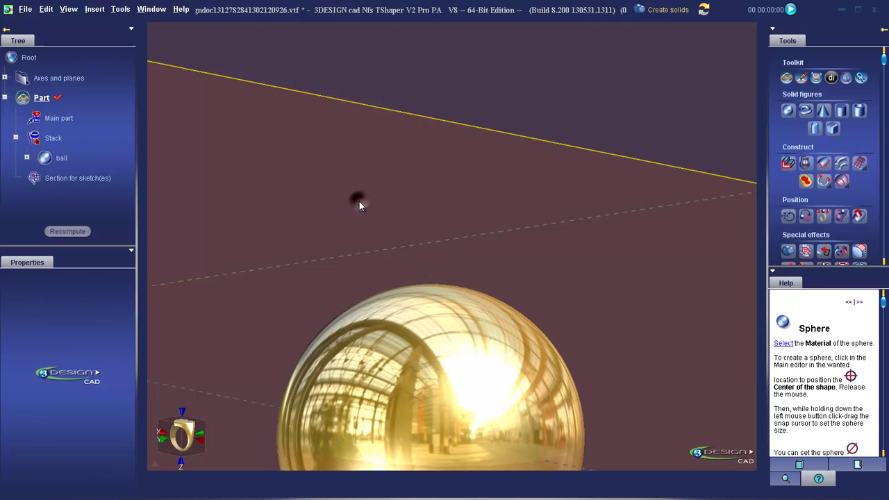
- Zoom in closely on the sphere's edge, then fit the whole scene back in view
left_click_drag(381, 239, 495, 361)
left_click_drag(415, 225, 463, 300)
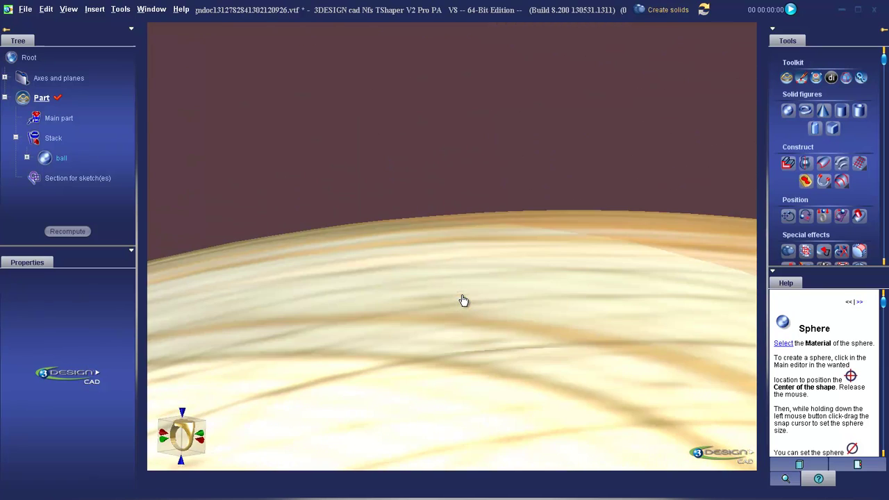
left_click_drag(292, 174, 389, 286)
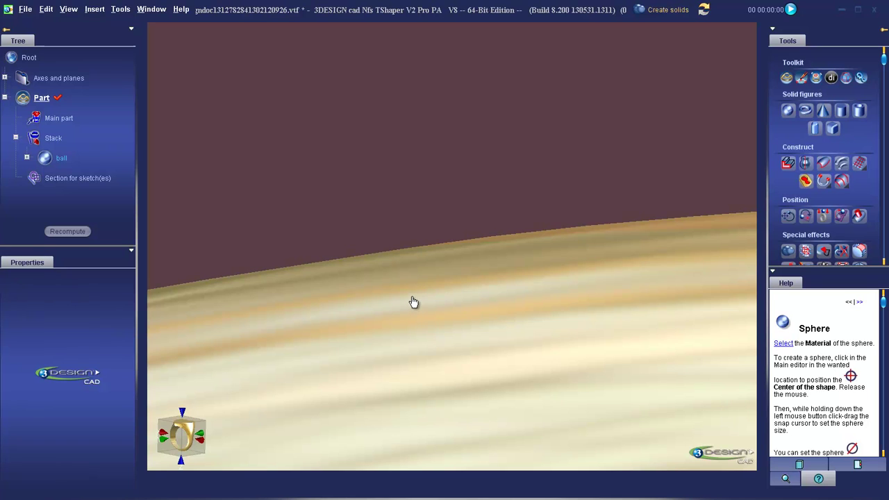
scroll(431, 250, "down", 2)
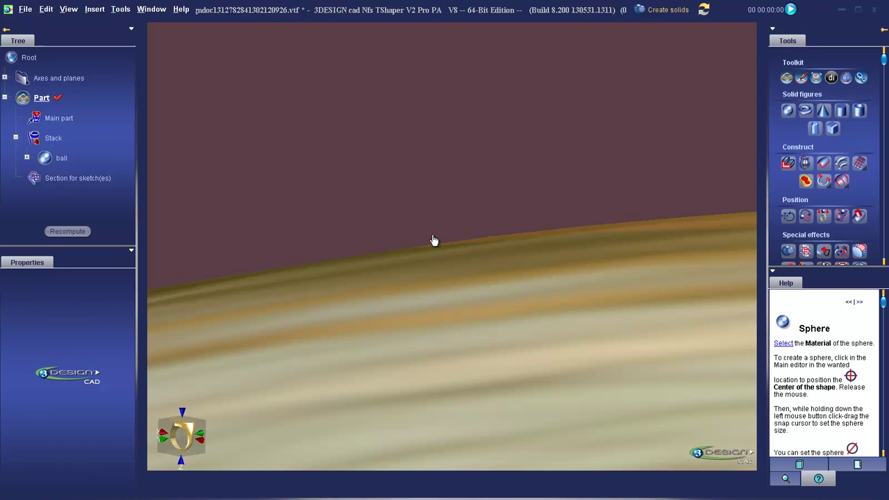
scroll(432, 240, "down", 2)
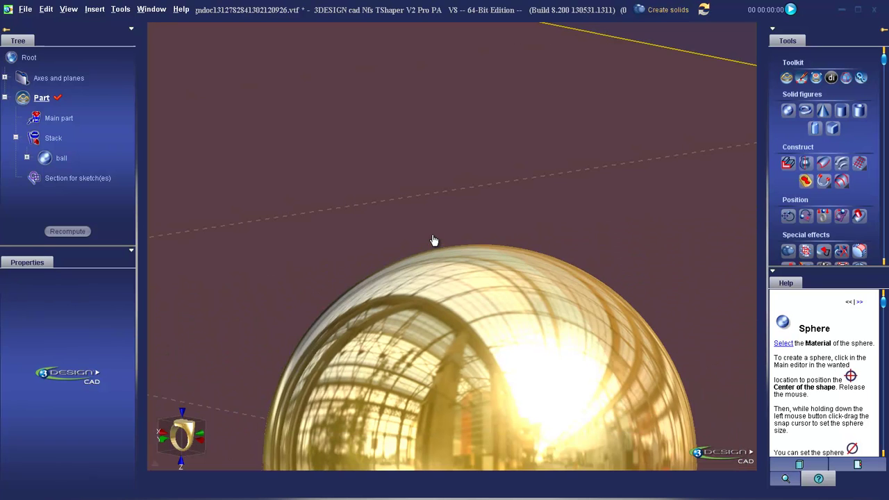
right_click(641, 48)
left_click(666, 49)
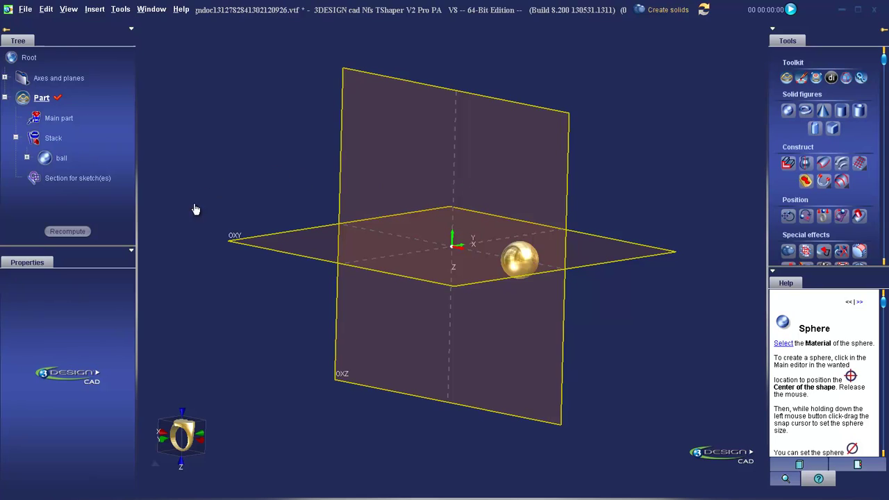
left_click_drag(140, 237, 120, 264)
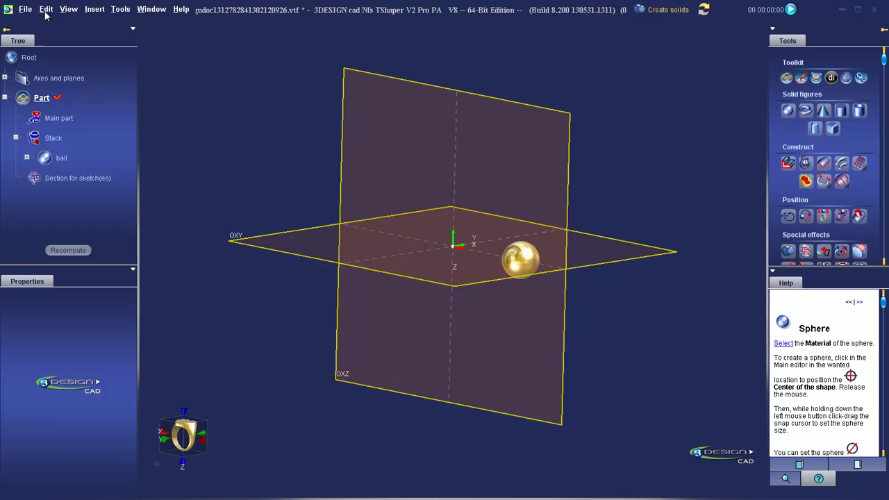
left_click(7, 30)
left_click_drag(25, 27, 233, 31)
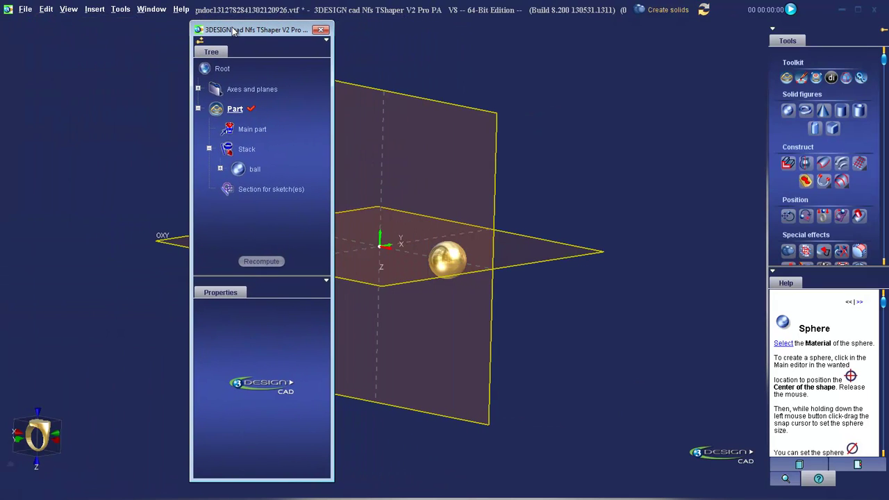
left_click(199, 41)
left_click(6, 30)
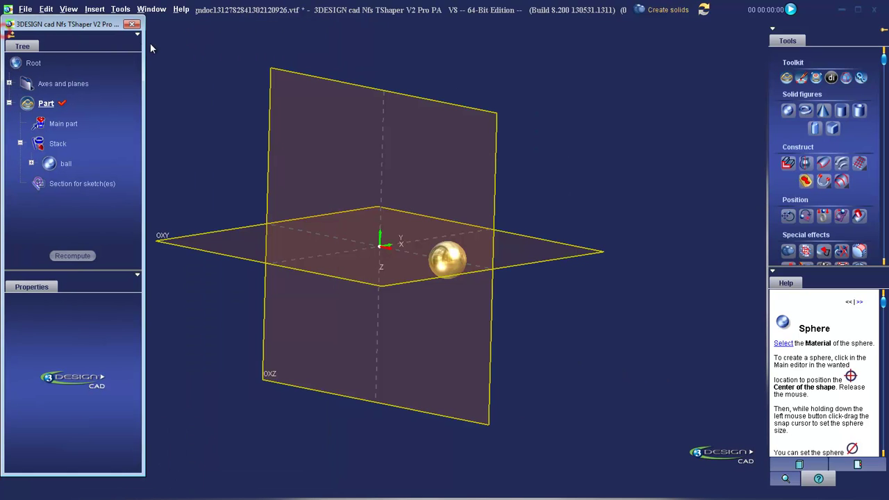
left_click(133, 26)
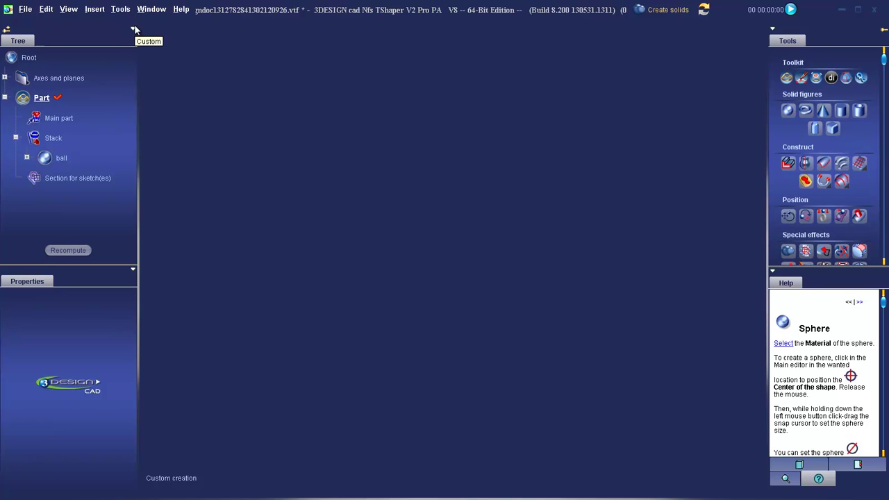
- Collapse the right-hand Tools/Help panels and add a Tools editor tab to the tree panel
left_click_drag(767, 234, 888, 221)
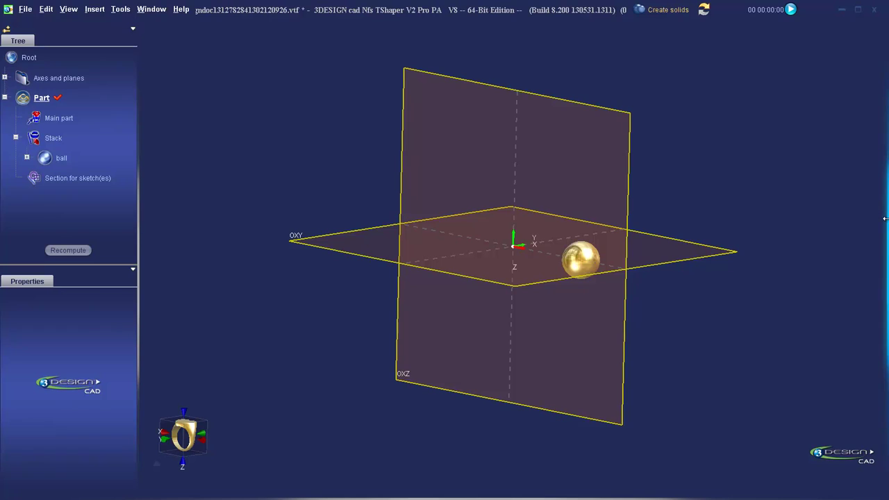
left_click(133, 28)
mouse_move(148, 45)
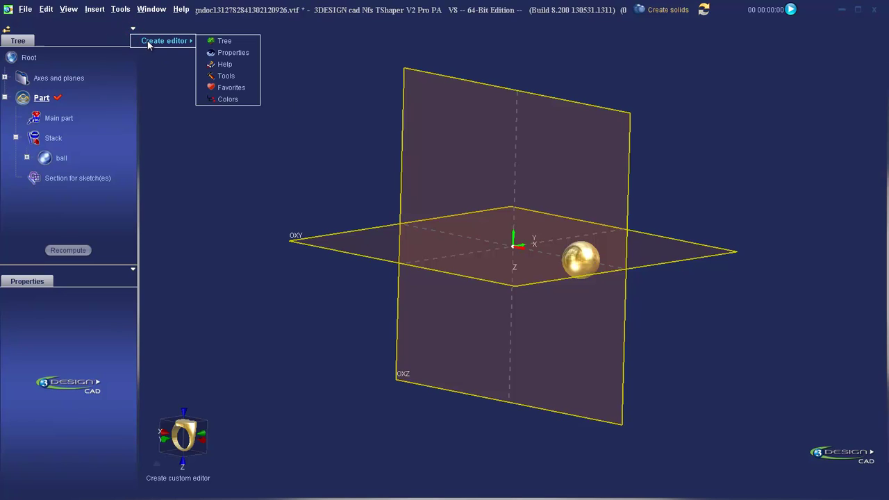
left_click(229, 76)
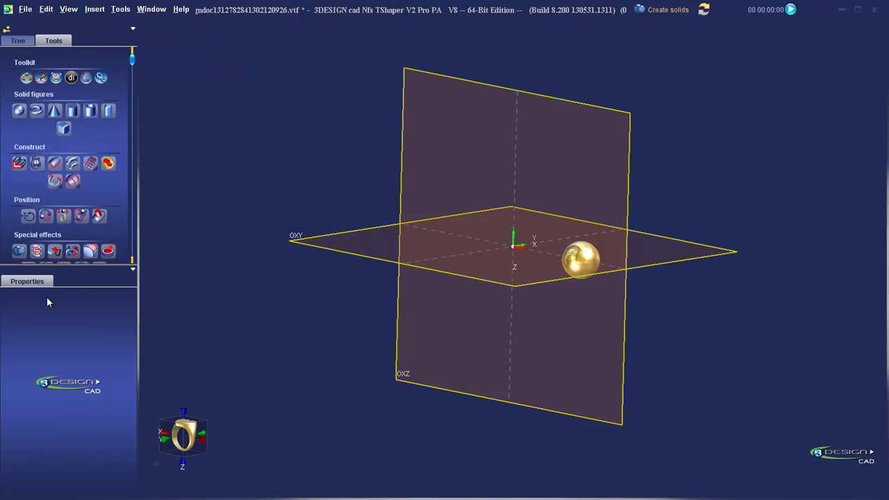
- Add a Help editor tab to the properties panel, then close that Help tab
left_click(133, 269)
mouse_move(187, 286)
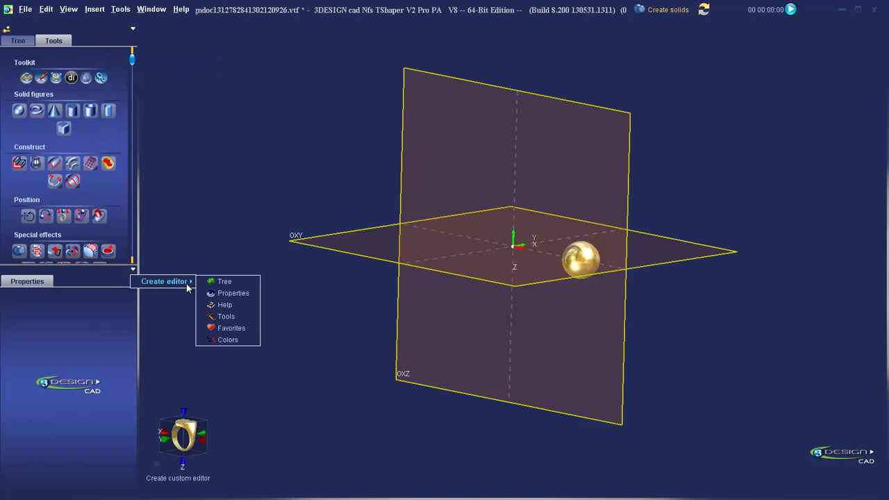
left_click(223, 305)
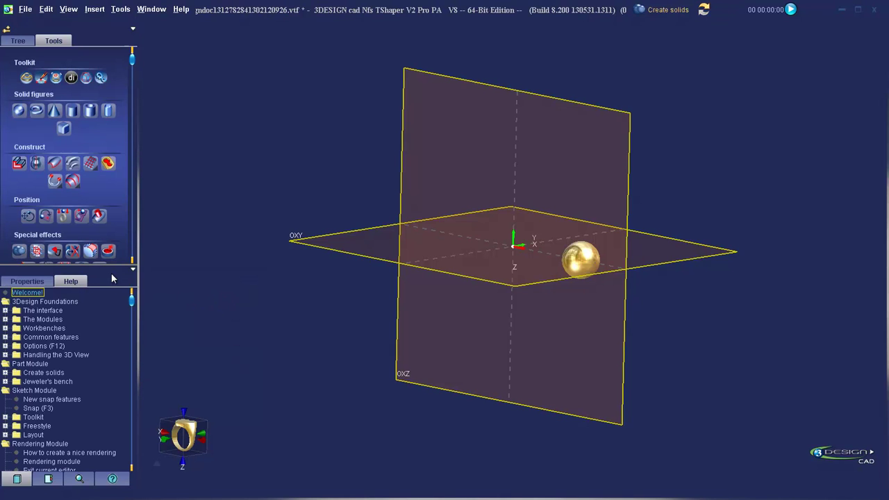
left_click(134, 270)
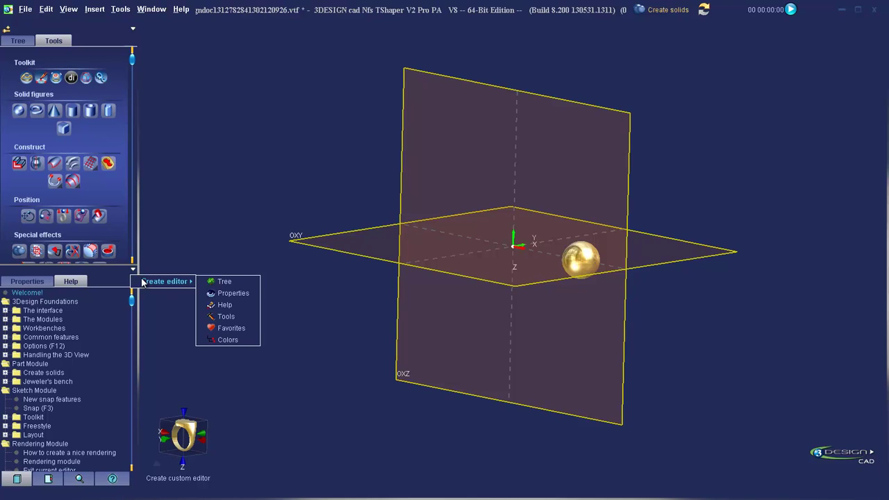
left_click(82, 282)
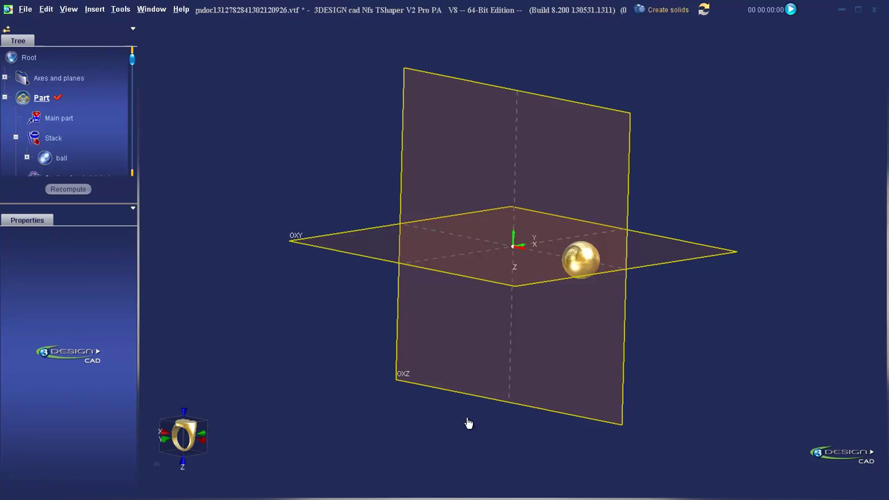
mouse_move(449, 496)
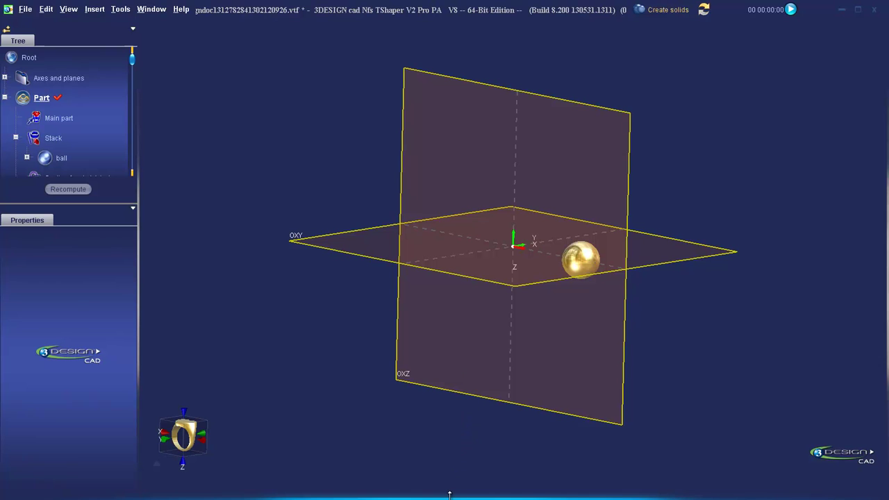
left_click_drag(449, 492, 440, 262)
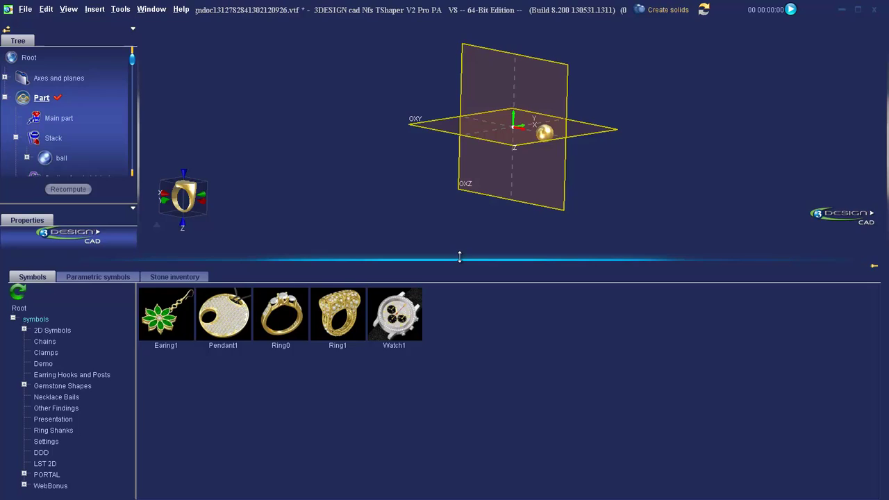
left_click_drag(459, 257, 478, 441)
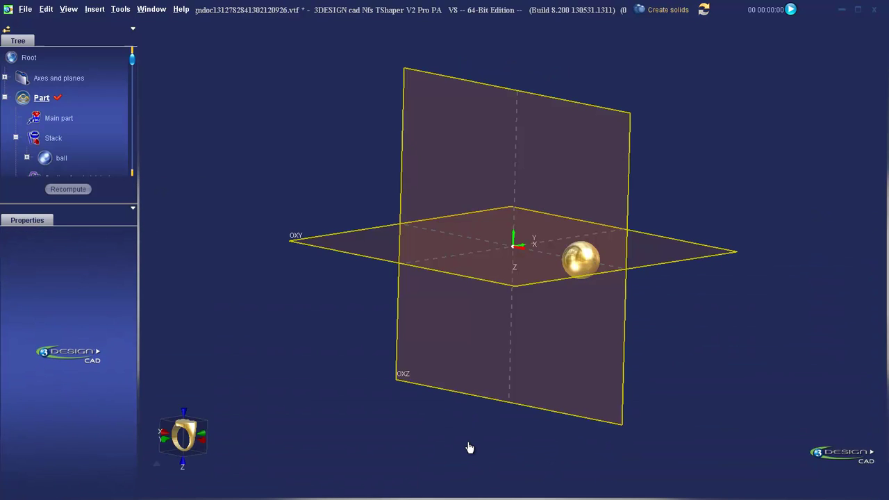